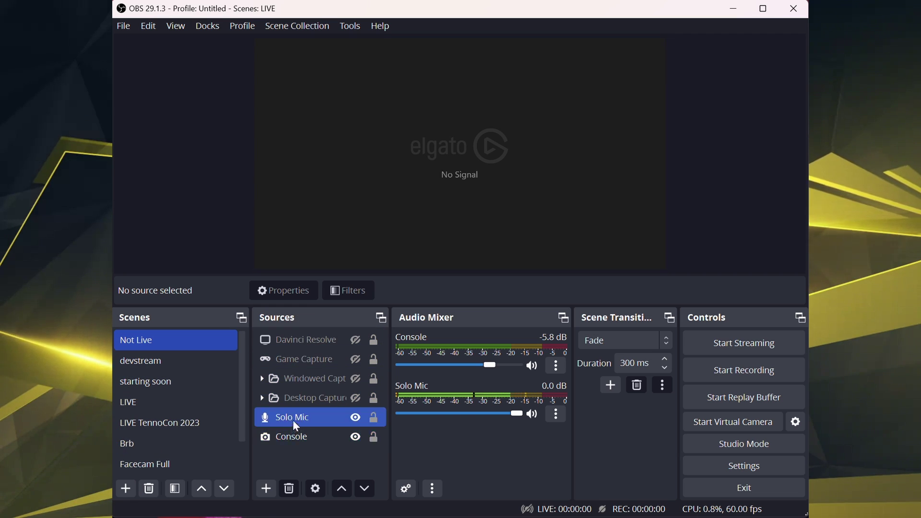
- Add a new Browser source to the scene, keeping the default name 'Browser'
left_click(266, 492)
mouse_move(273, 480)
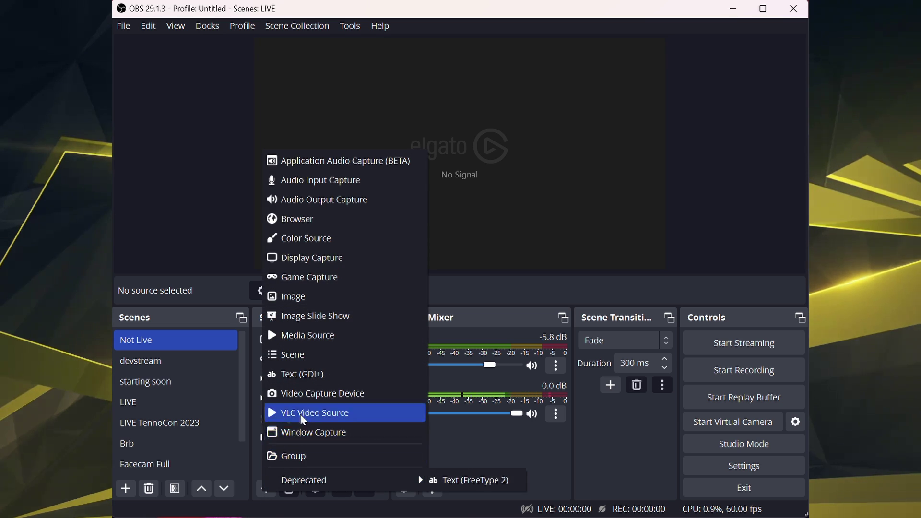
left_click(354, 221)
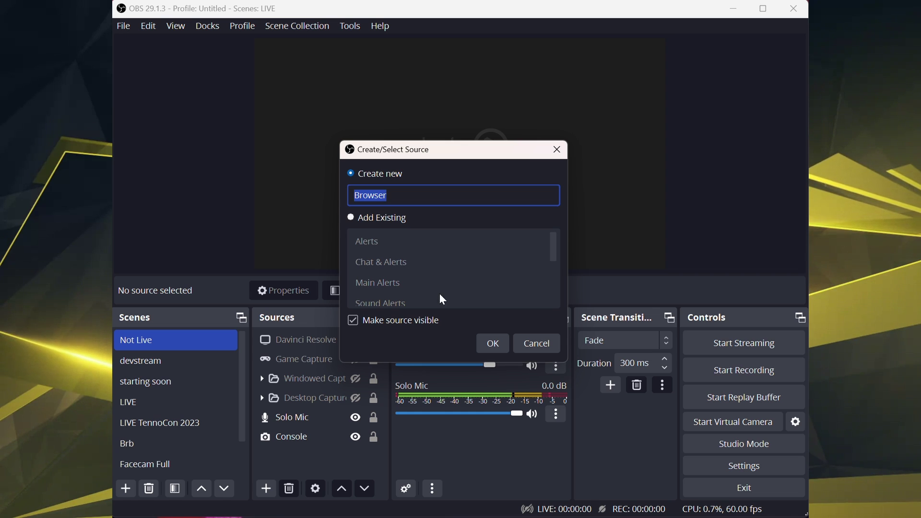
left_click(491, 344)
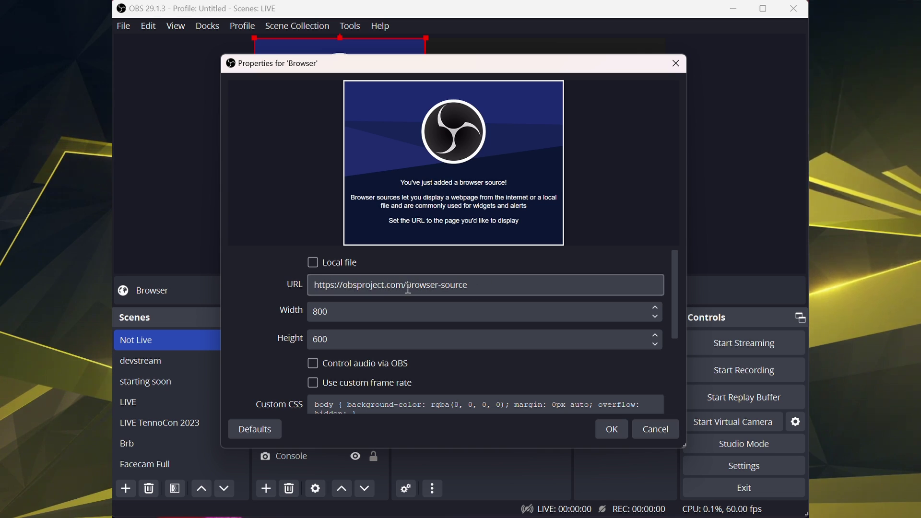
scroll(461, 286, "down", 1)
scroll(463, 284, "up", 1)
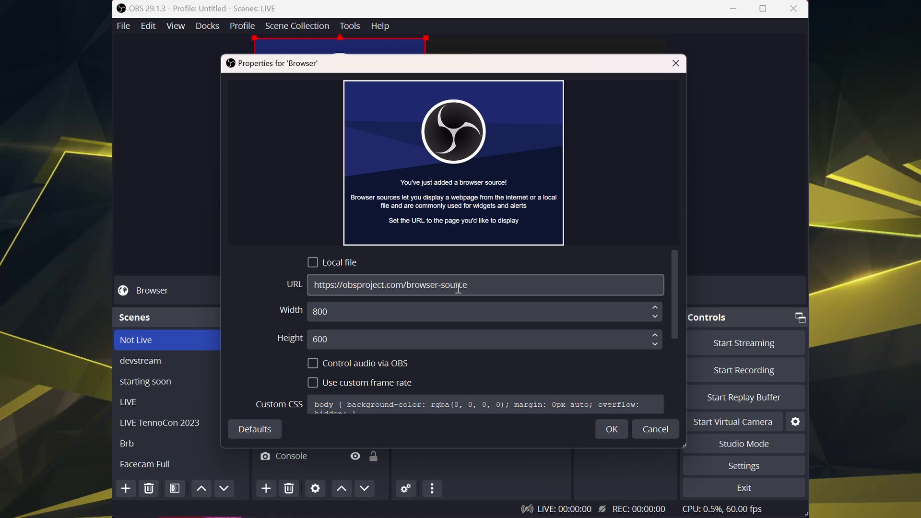
- Set the Browser source's width to 1920 and height to 1080, correcting the Height entry
left_click(459, 287)
key("Tab")
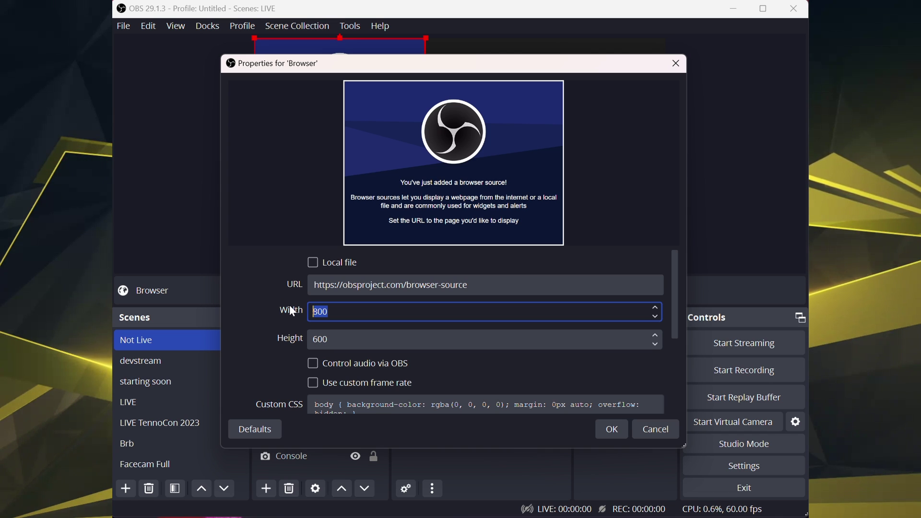
type("1920")
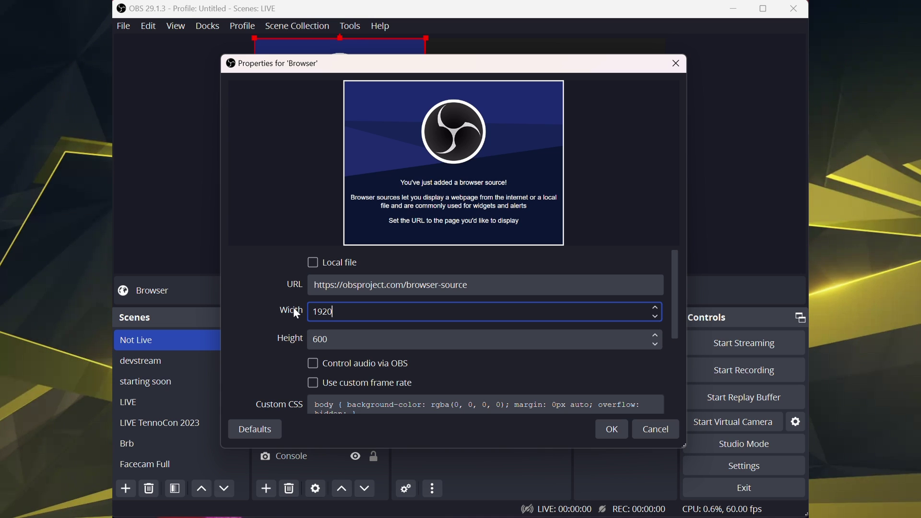
left_click_drag(431, 66, 457, 217)
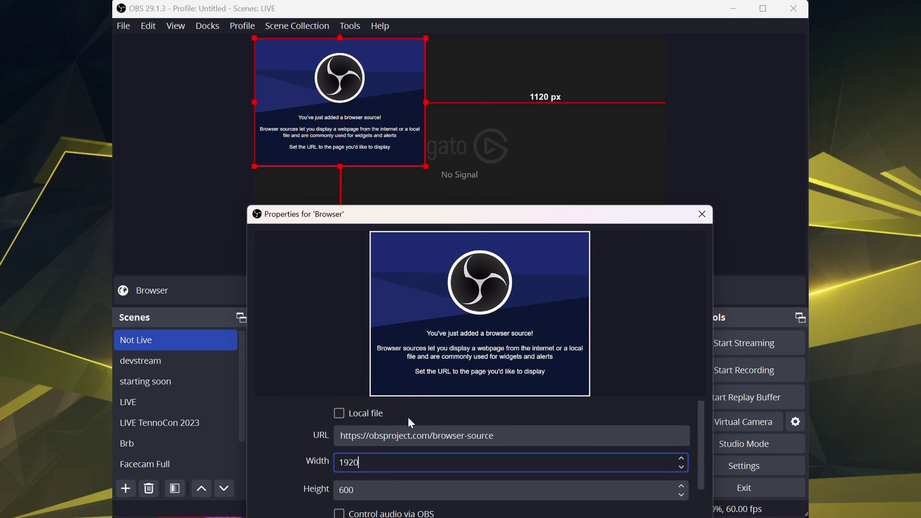
key("Tab")
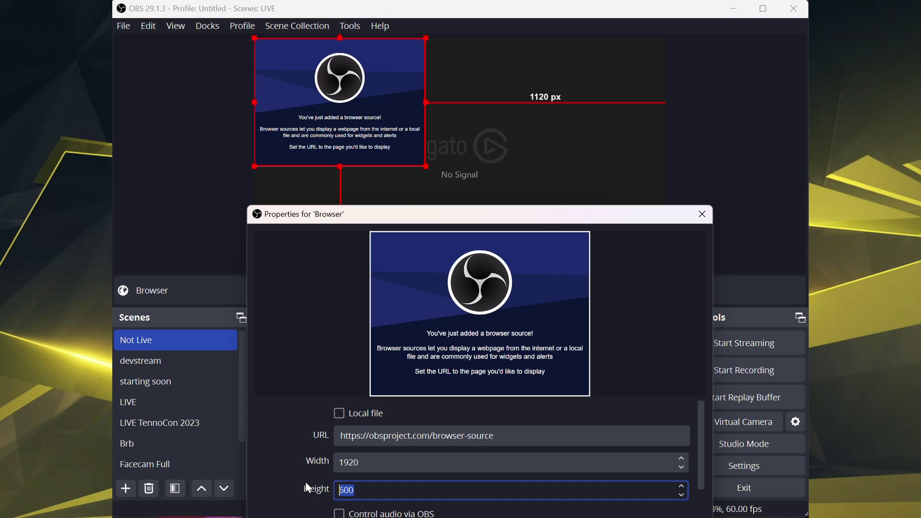
type("10")
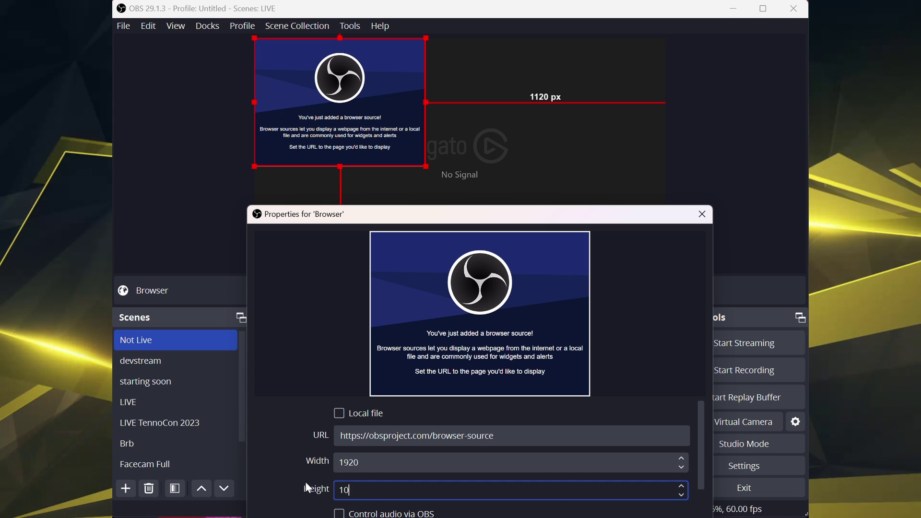
type("80")
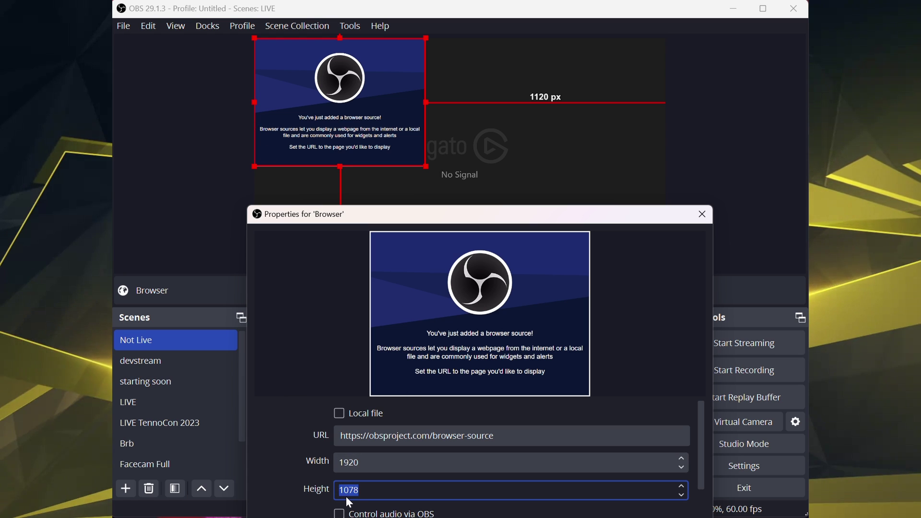
key("Home")
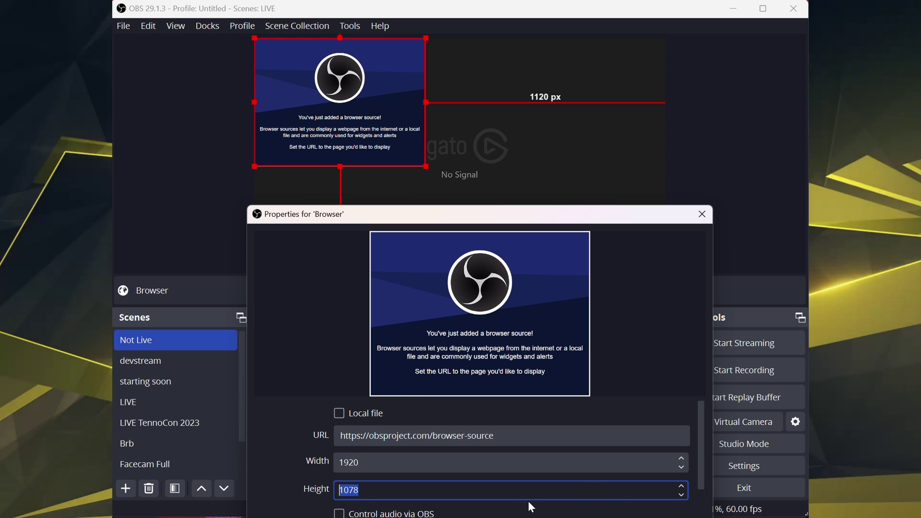
key("End")
key("BackSpace")
key("BackSpace")
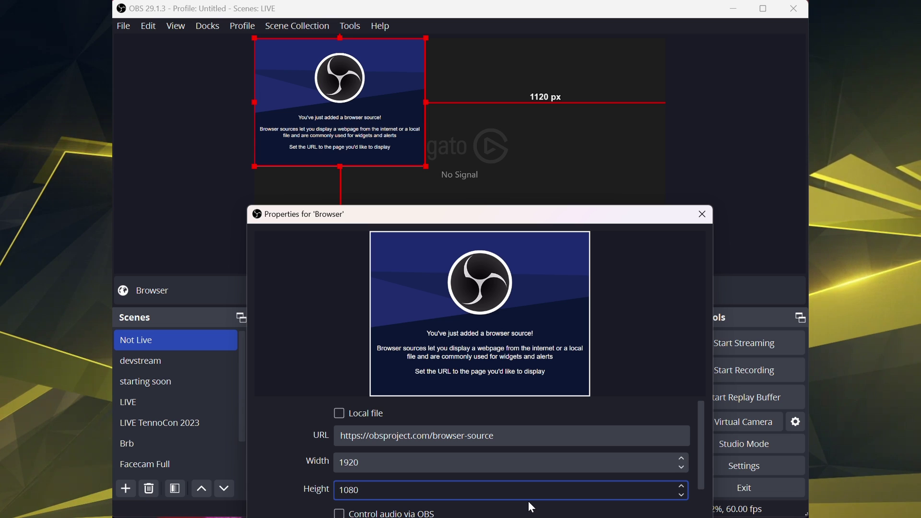
- Commit the 1080 height and scroll down through the Browser properties list
left_click(263, 512)
scroll(479, 455, "down", 1)
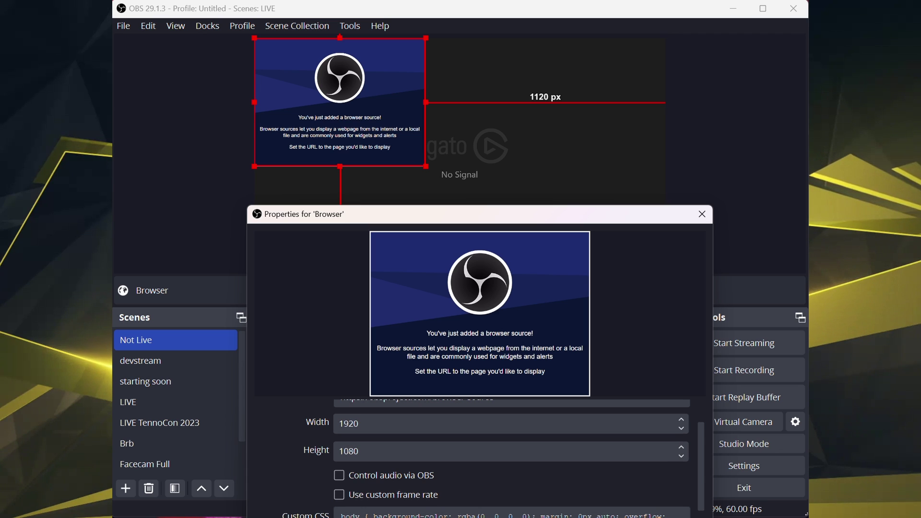
scroll(385, 449, "down", 1)
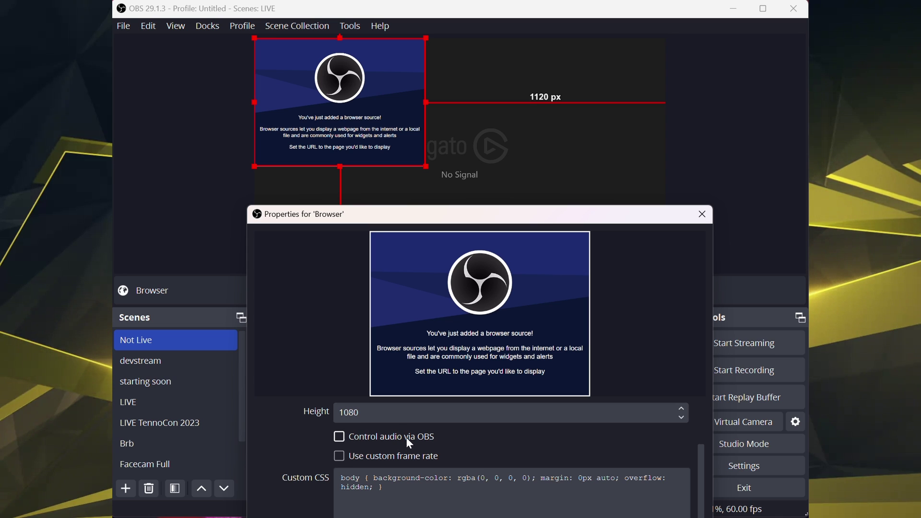
scroll(408, 438, "down", 2)
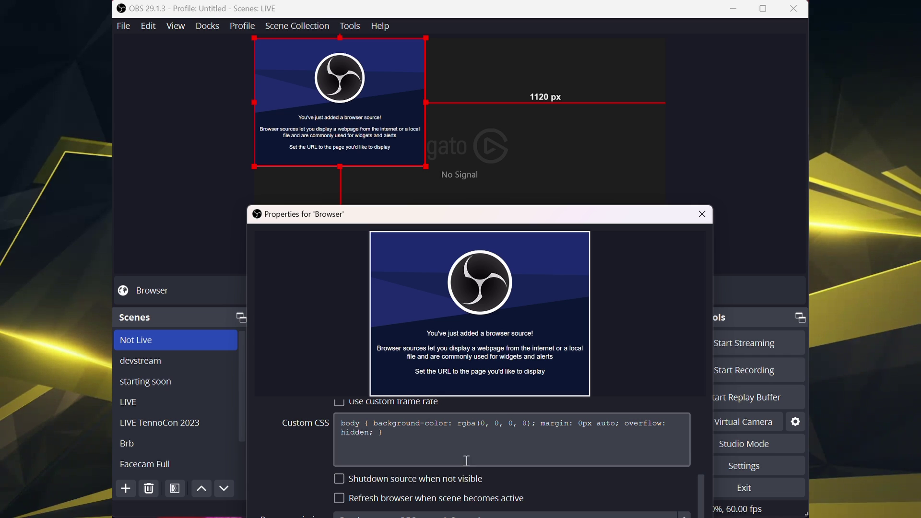
- Make the Browser properties window taller and move it up to see all settings
left_click_drag(454, 207, 448, 183)
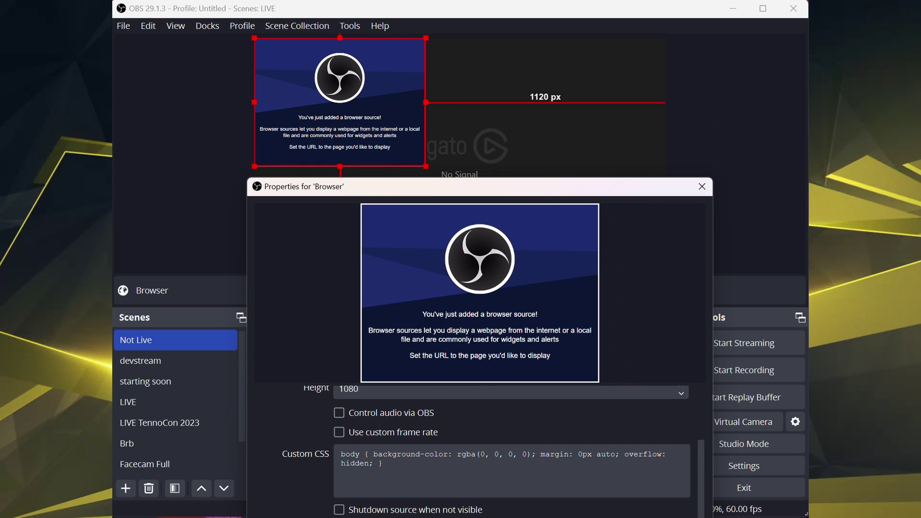
left_click_drag(313, 188, 292, 78)
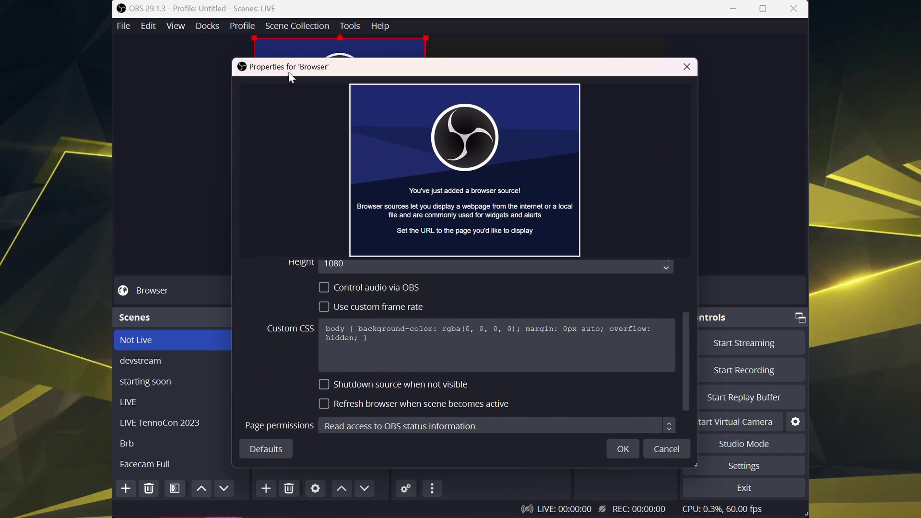
scroll(336, 336, "down", 2)
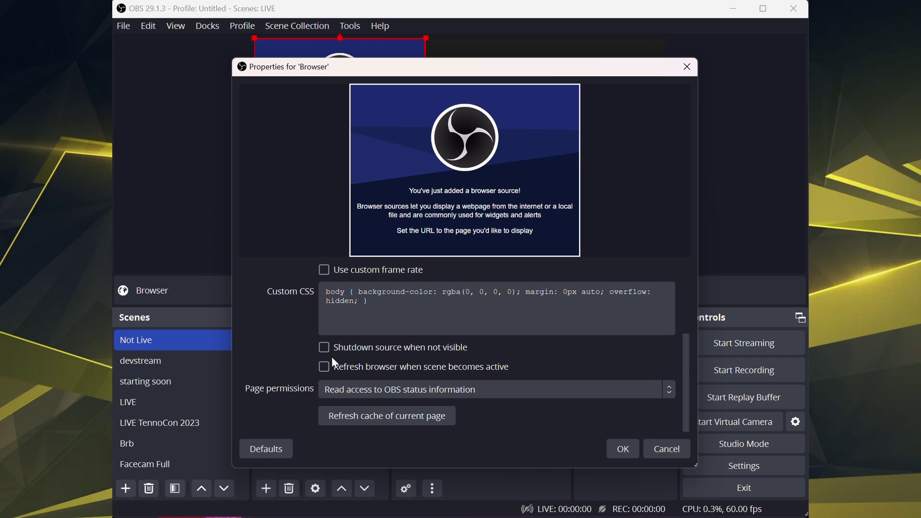
scroll(336, 362, "up", 5)
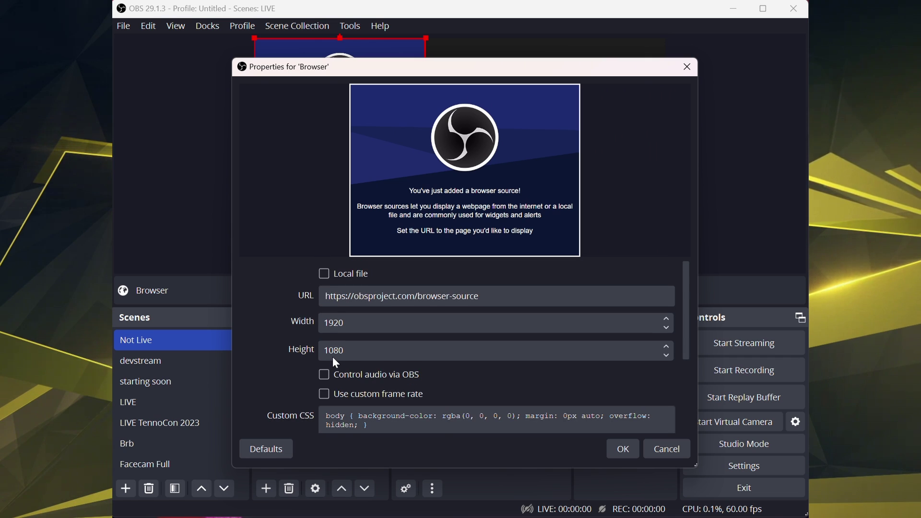
scroll(333, 358, "down", 2)
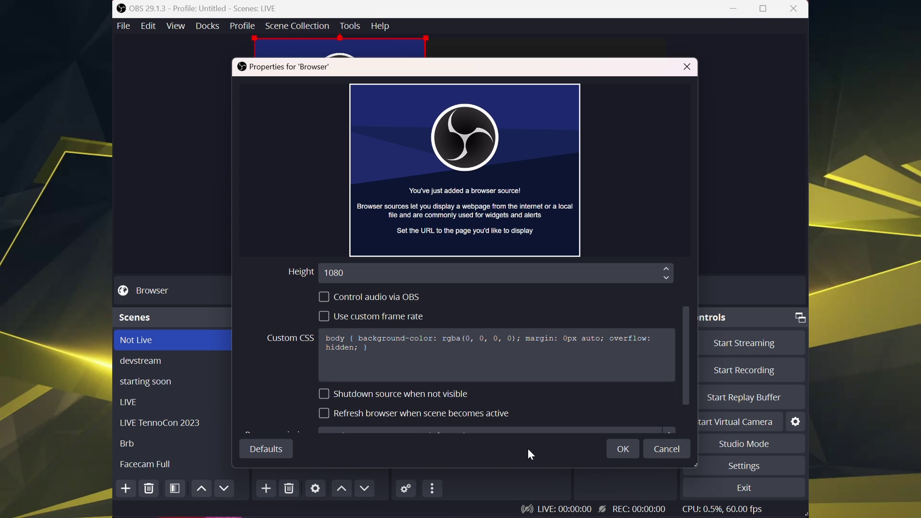
- Apply the 1920×1080 Browser settings, then reopen its properties and cancel without changes
left_click(618, 453)
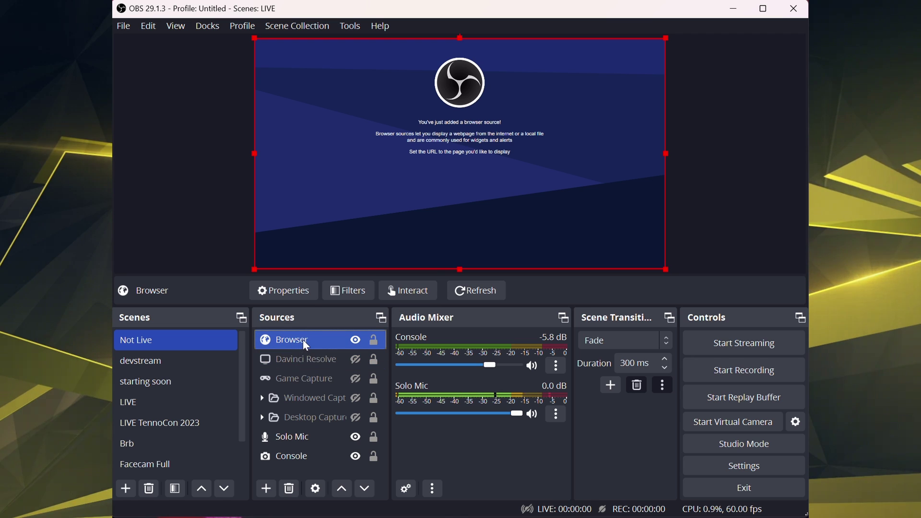
left_click(293, 288)
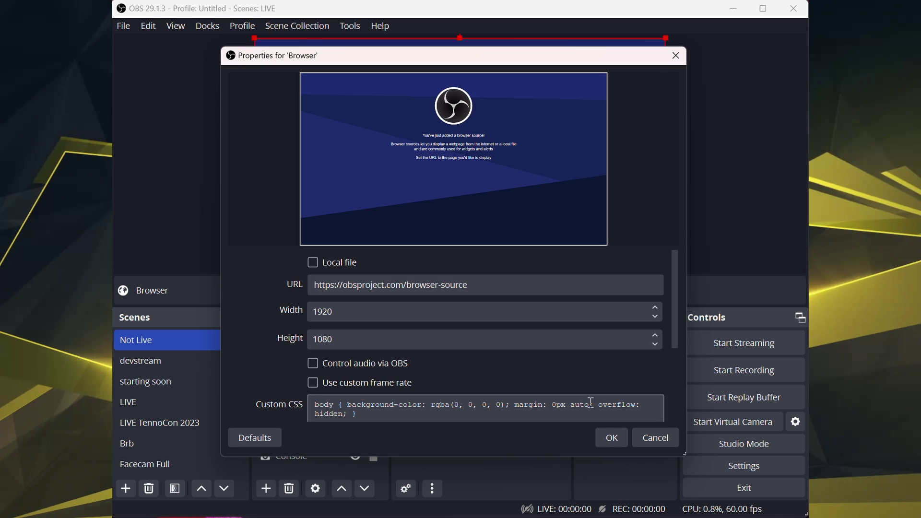
left_click(645, 442)
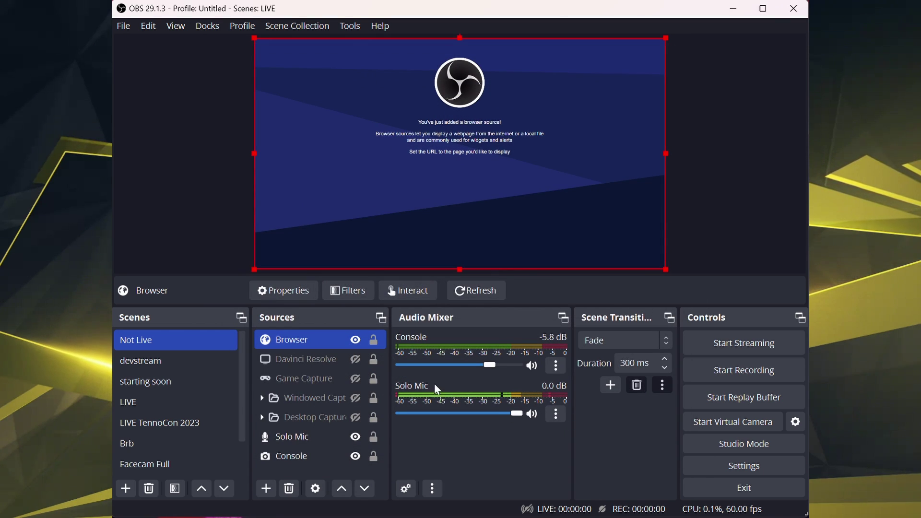
left_click(405, 292)
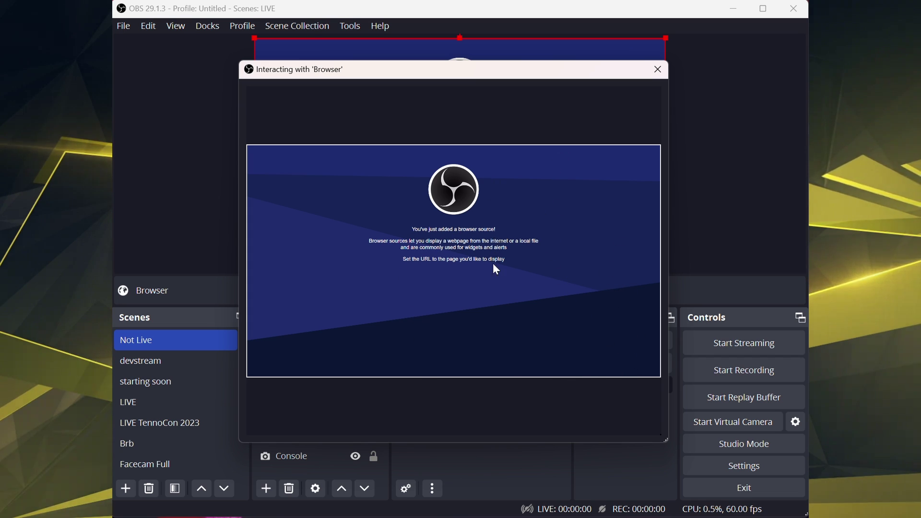
left_click(657, 70)
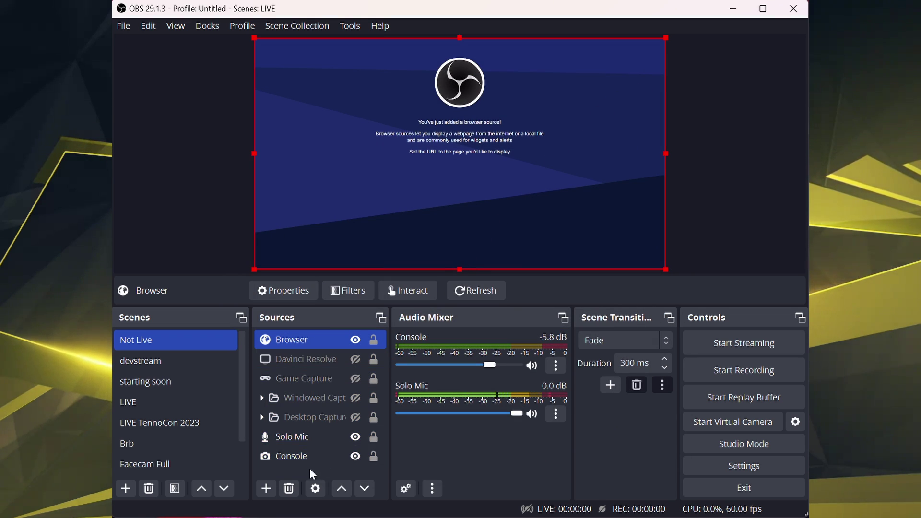
- Delete the Browser source from the scene, confirming with Yes, then select Davinci Resolve
left_click(290, 489)
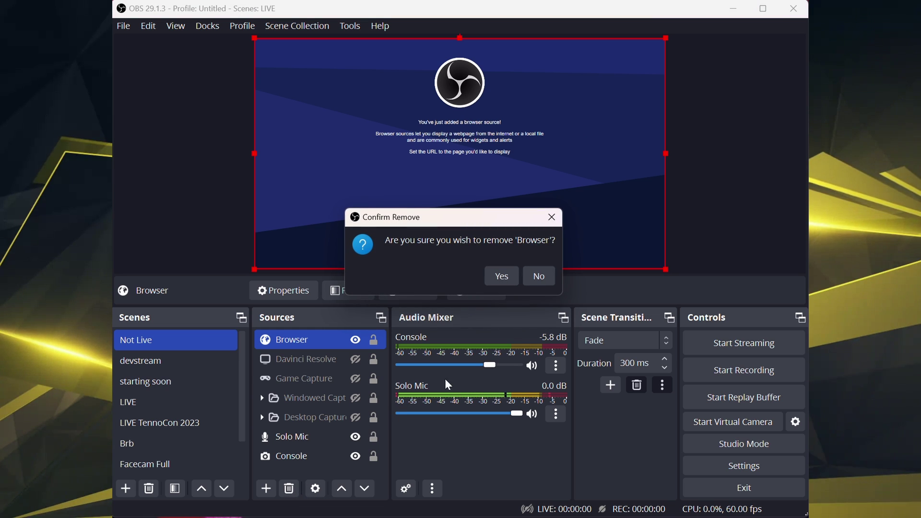
left_click(502, 278)
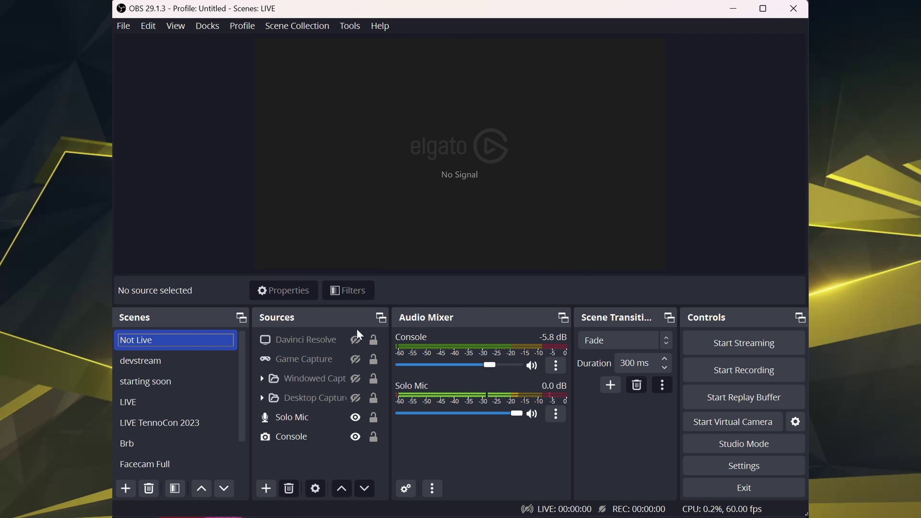
left_click(328, 344)
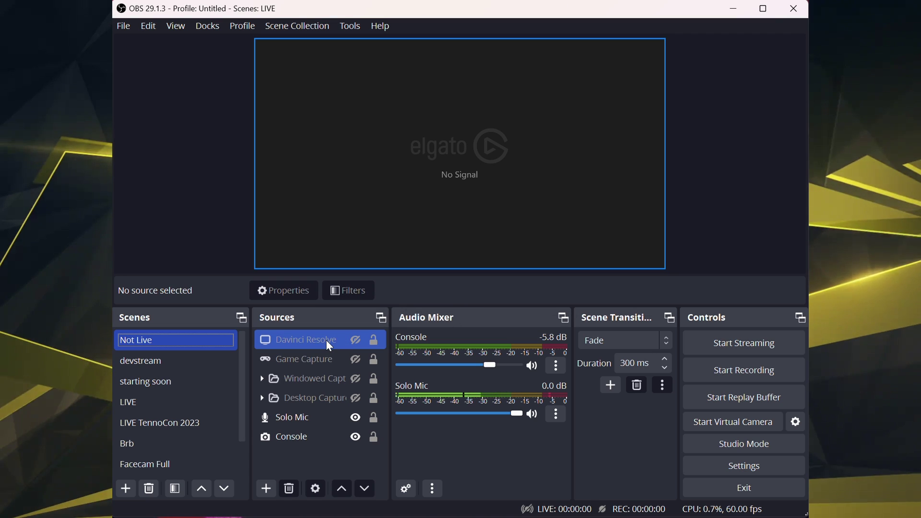